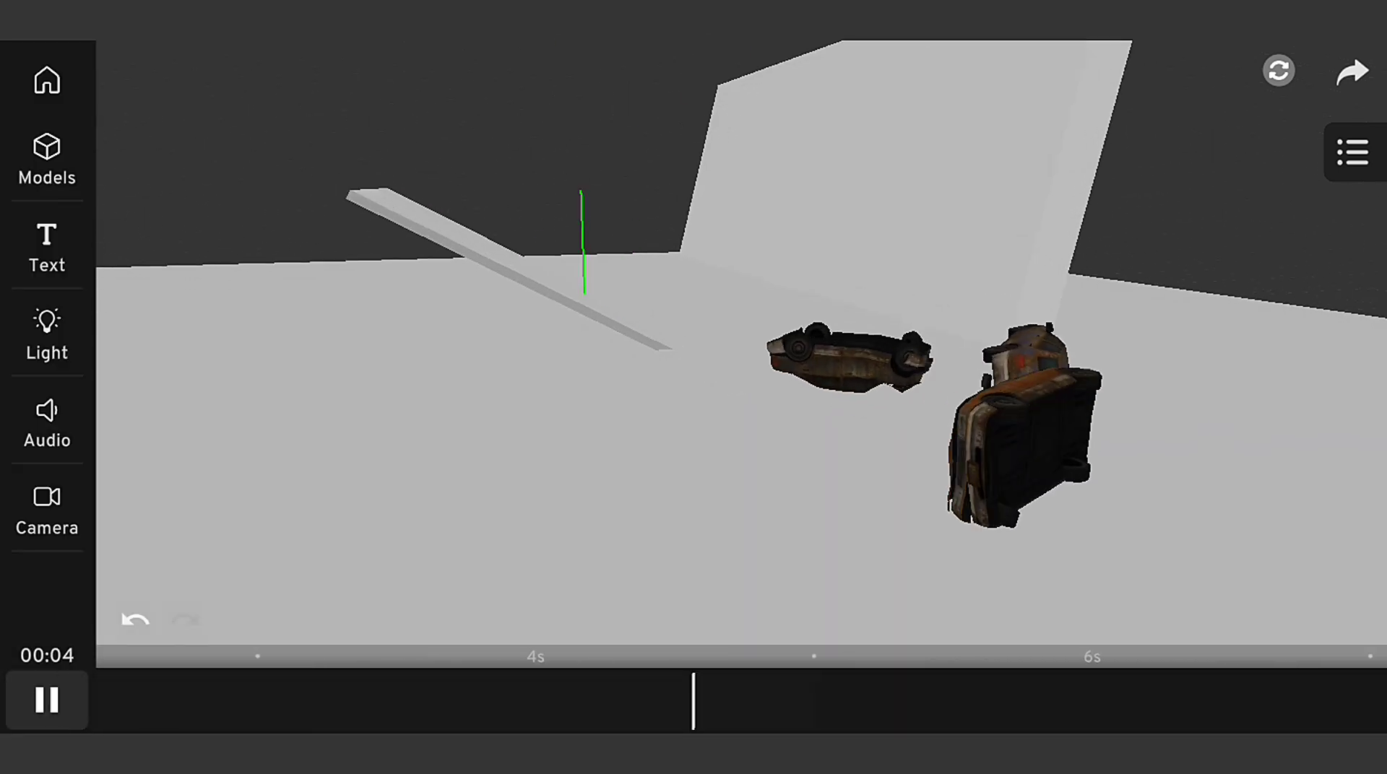
# Set the selected object's physics mode to Motion and replay the car-crash simulation.
pyautogui.click(46, 700)
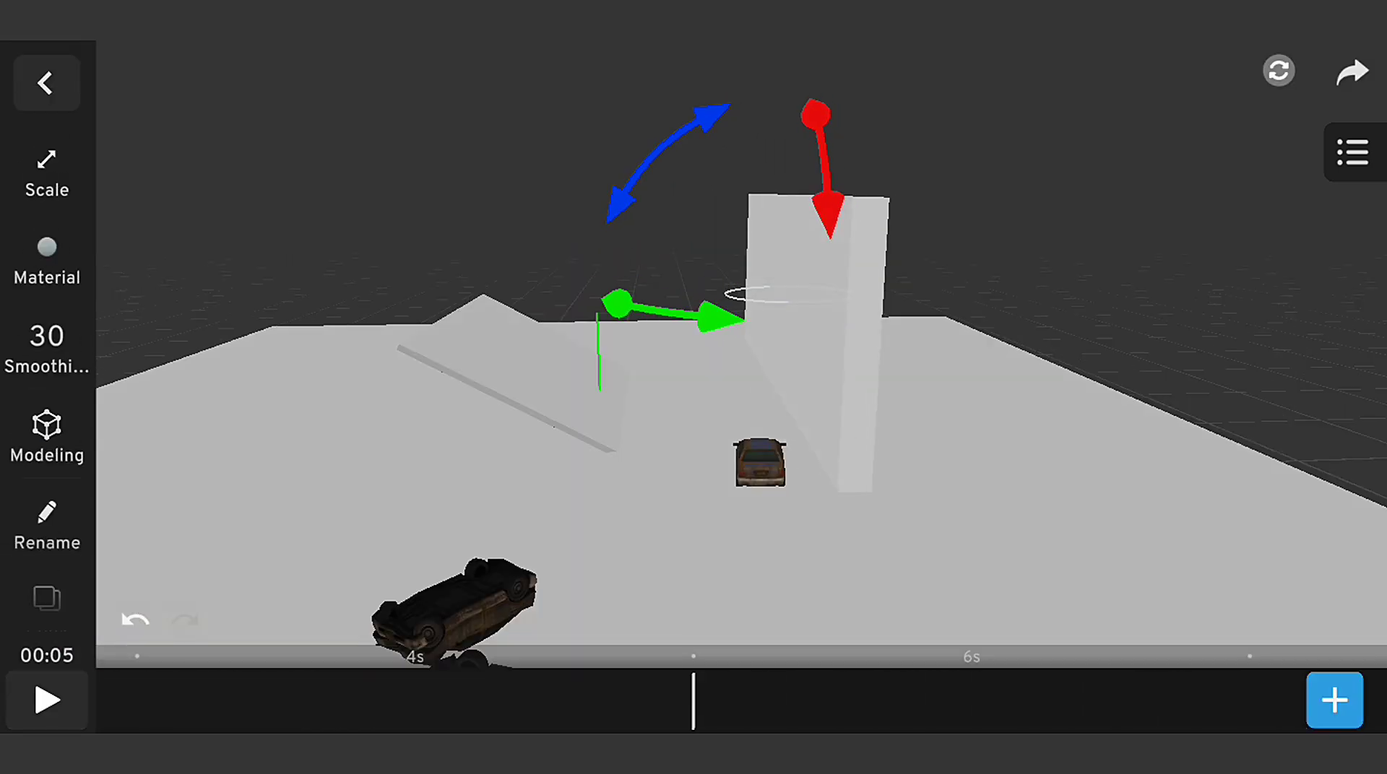
pyautogui.scroll(-5, 46, 433)
pyautogui.click(46, 484)
pyautogui.click(1349, 687)
pyautogui.click(46, 699)
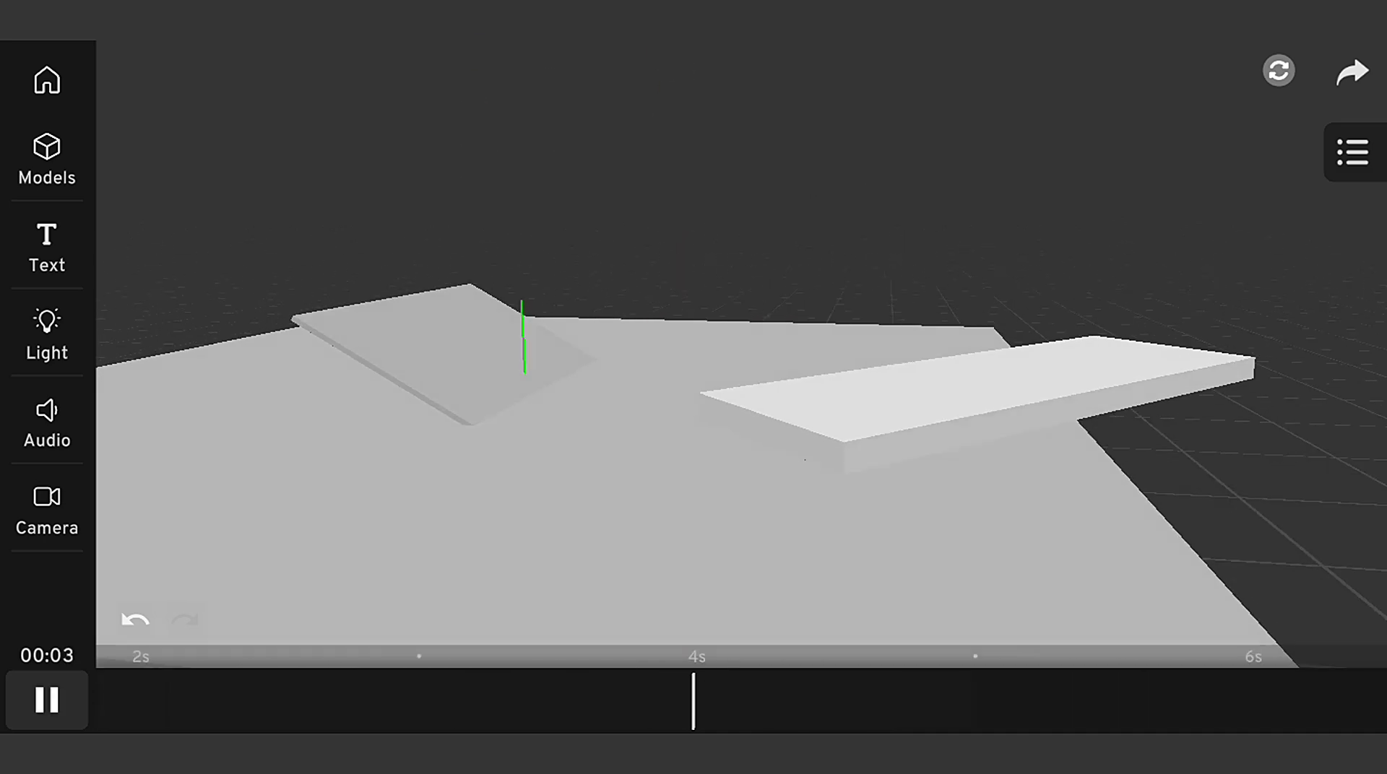
pyautogui.click(47, 699)
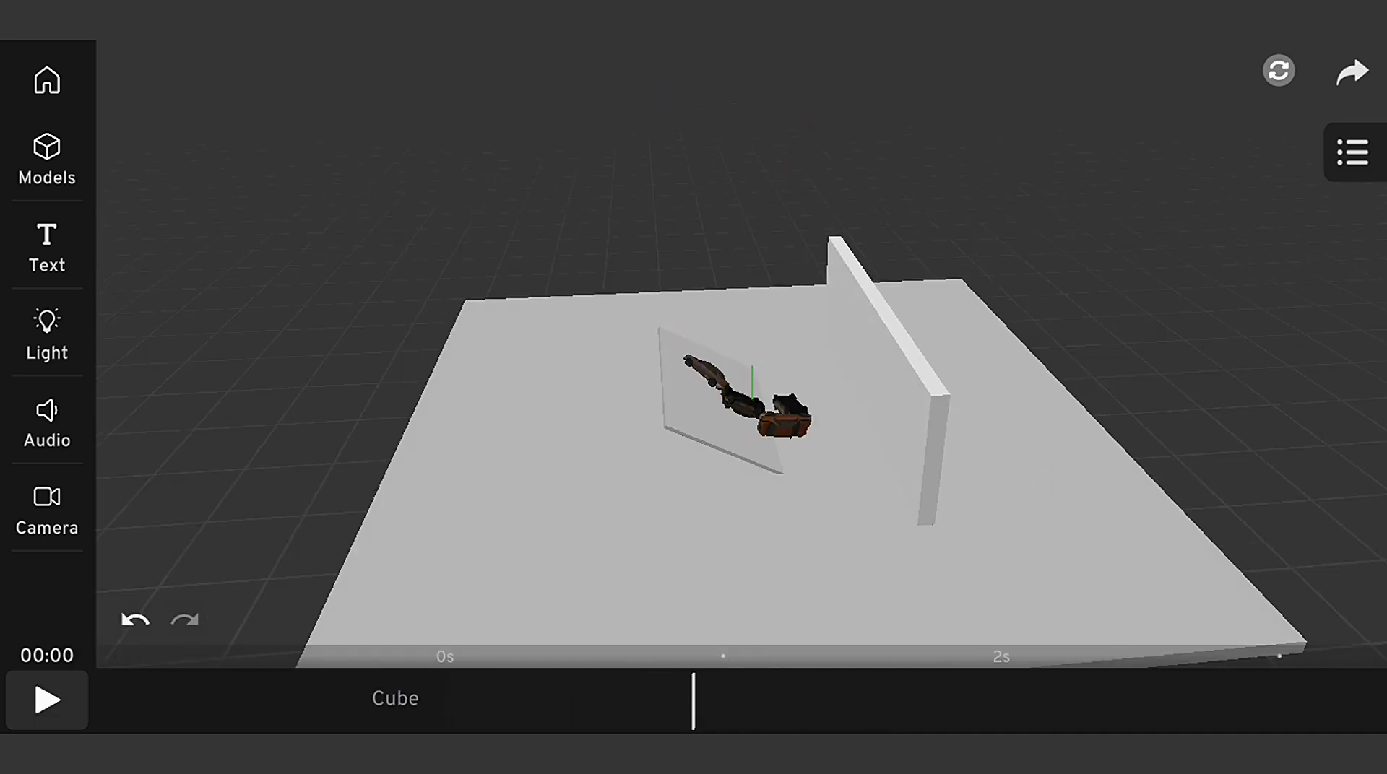
# Switch the wall's physics mode to Motion so it falls.
pyautogui.click(888, 361)
pyautogui.click(47, 570)
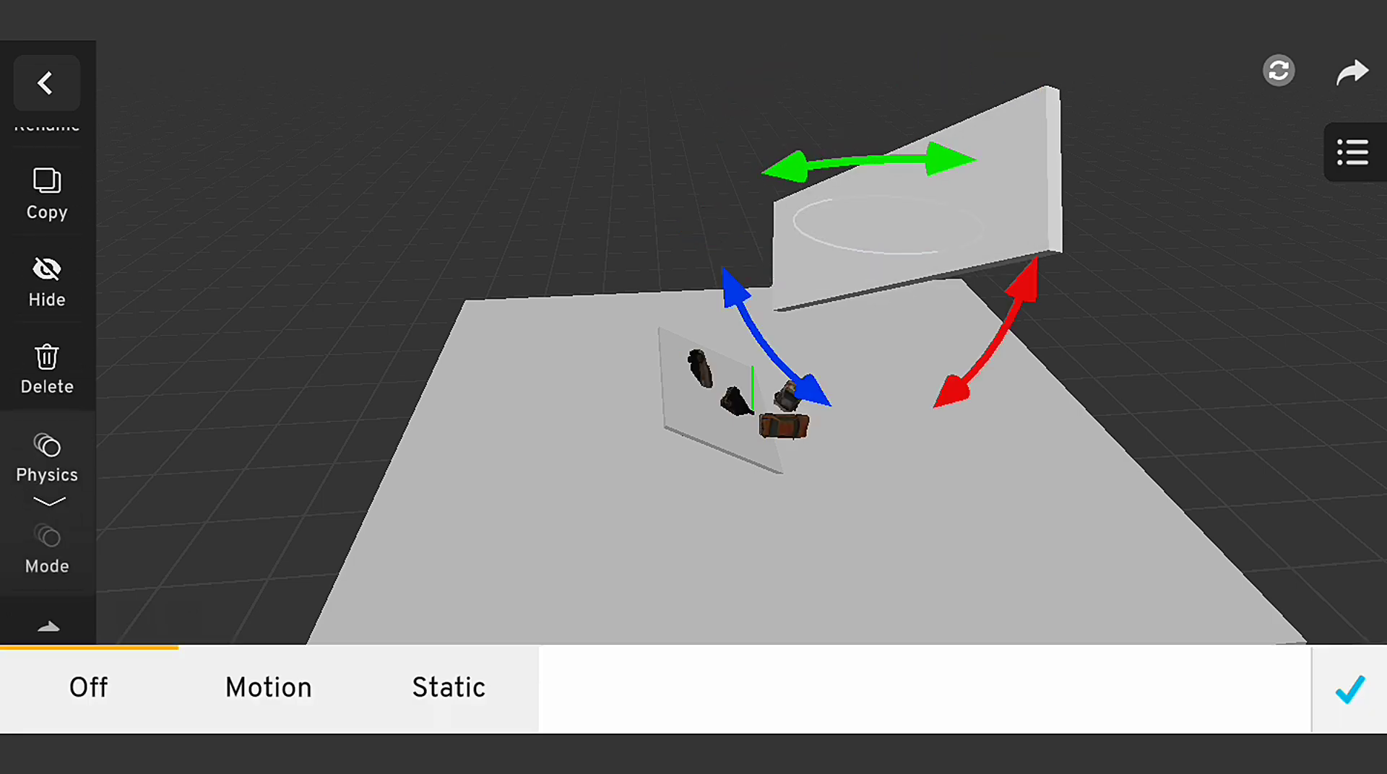
pyautogui.click(1351, 687)
pyautogui.click(751, 398)
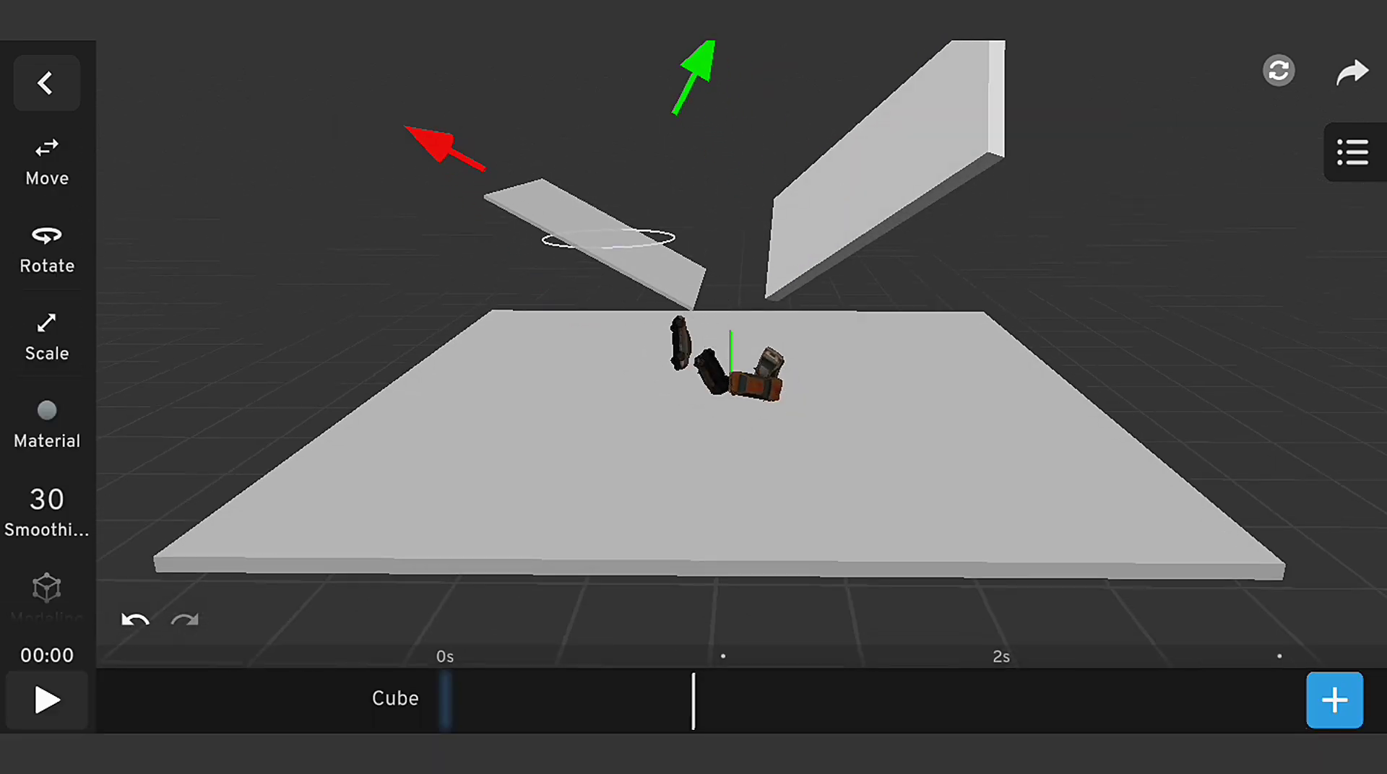
# Add vertical and horizontal loop cuts to the cube and raise the extruded top block.
pyautogui.moveTo(47, 542); pyautogui.dragTo(47, 289)
pyautogui.click(47, 425)
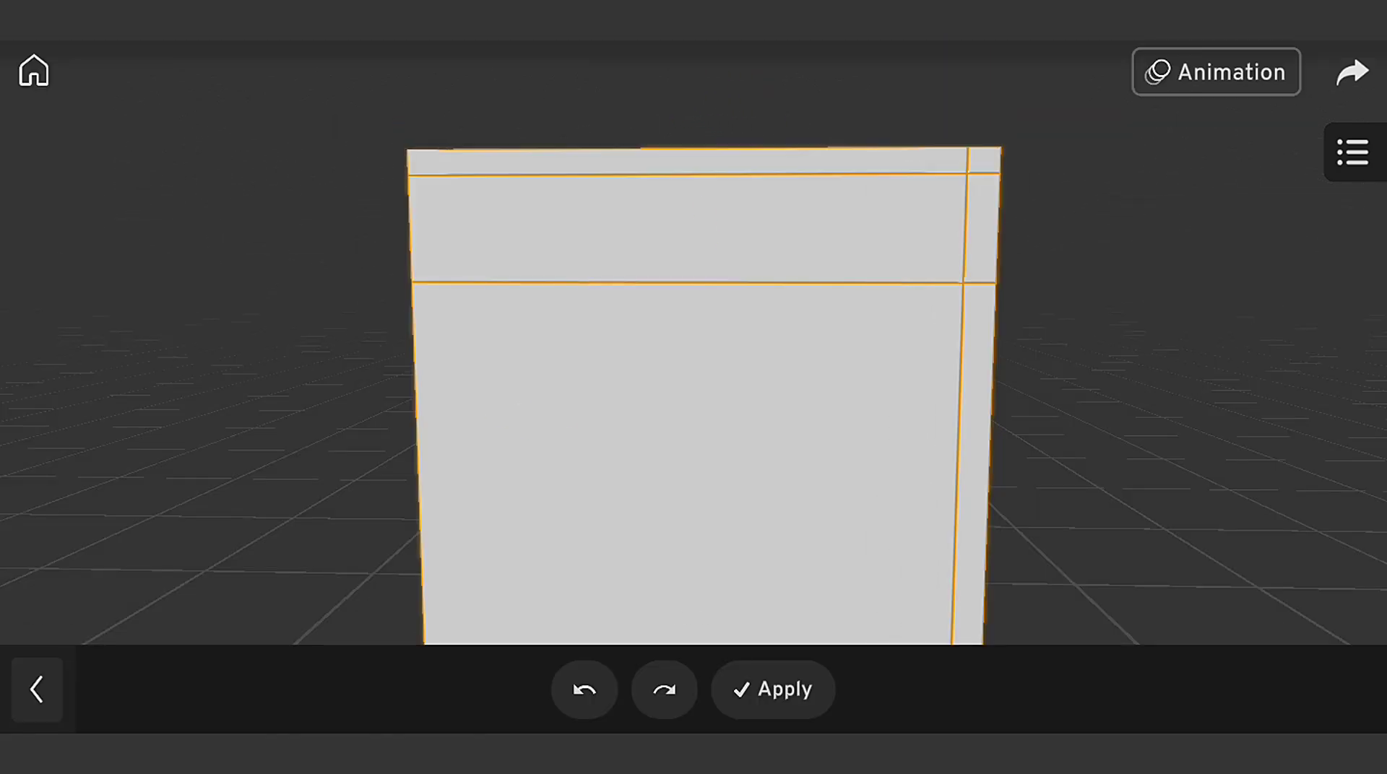
pyautogui.click(773, 690)
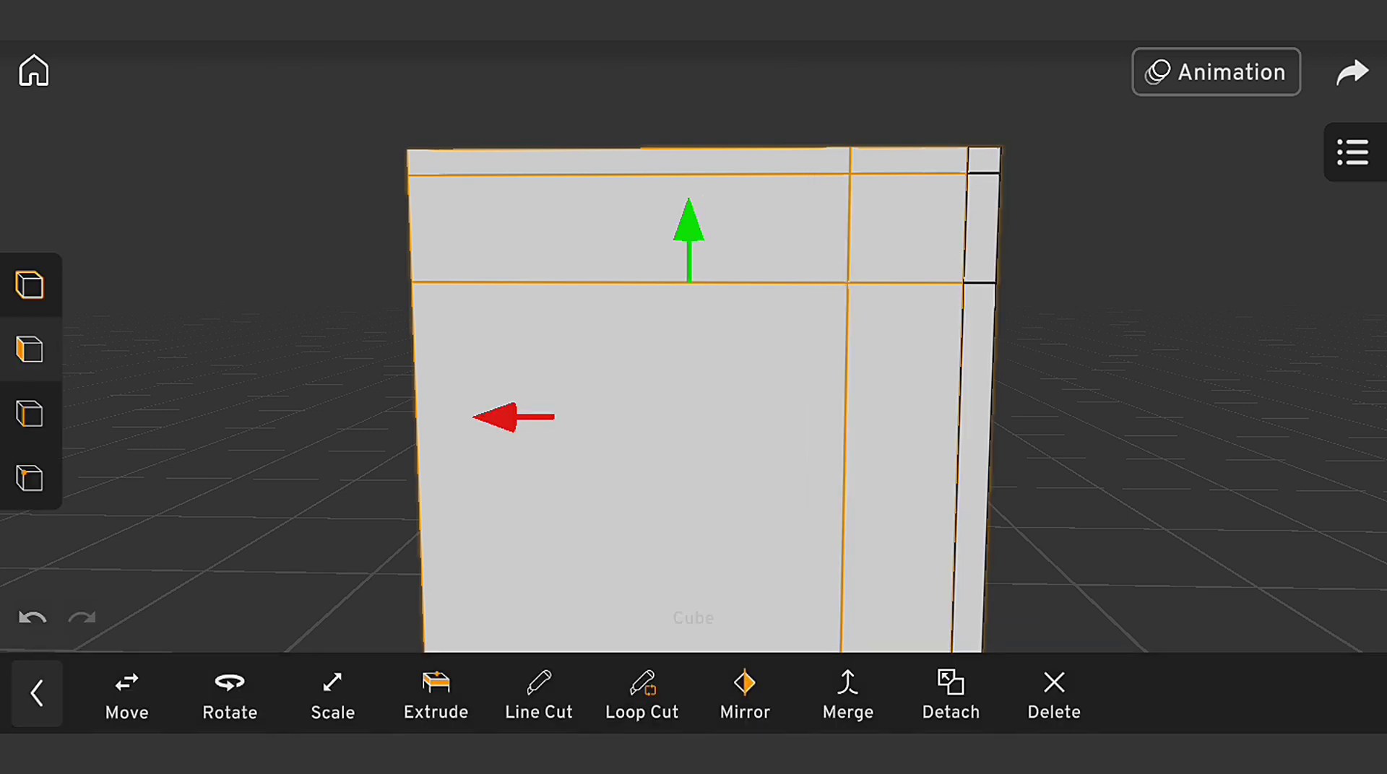
pyautogui.click(701, 466)
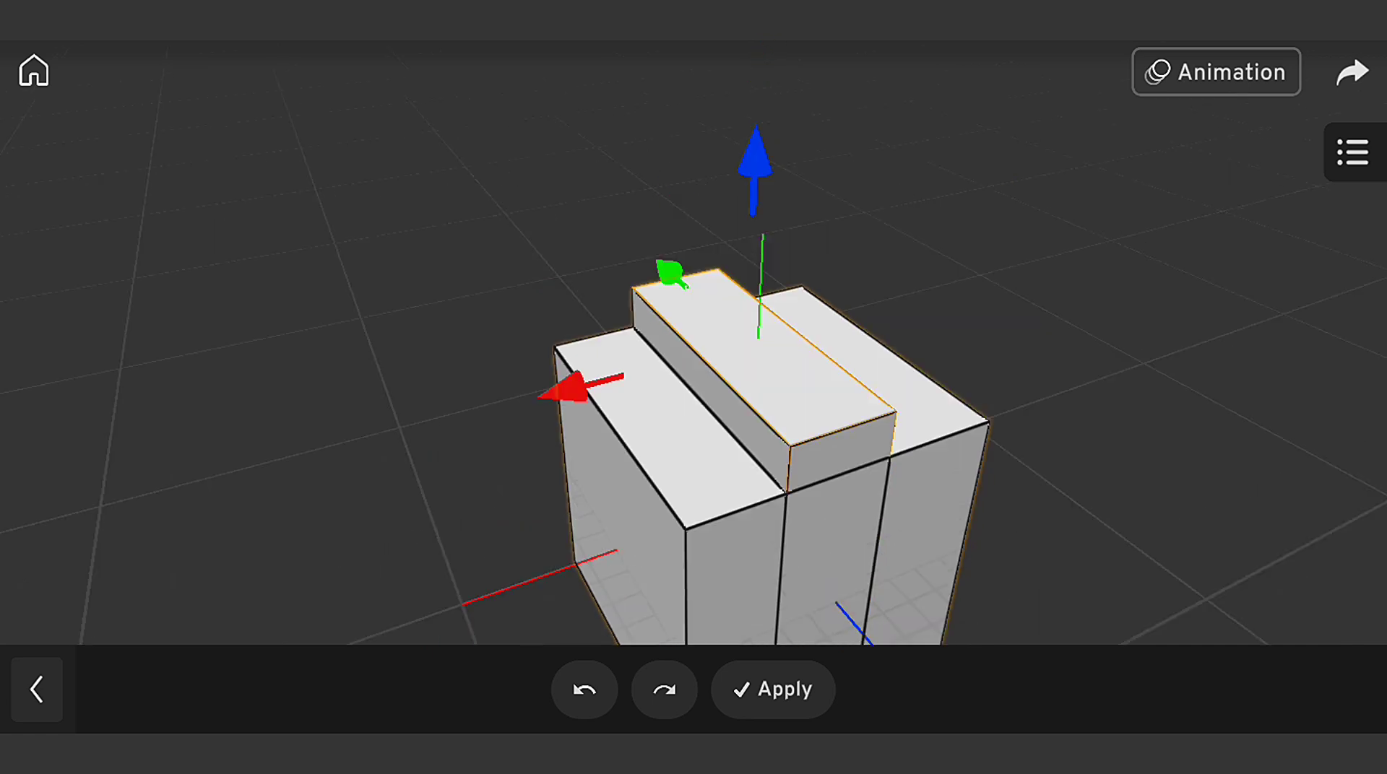
pyautogui.moveTo(754, 166); pyautogui.dragTo(757, 98)
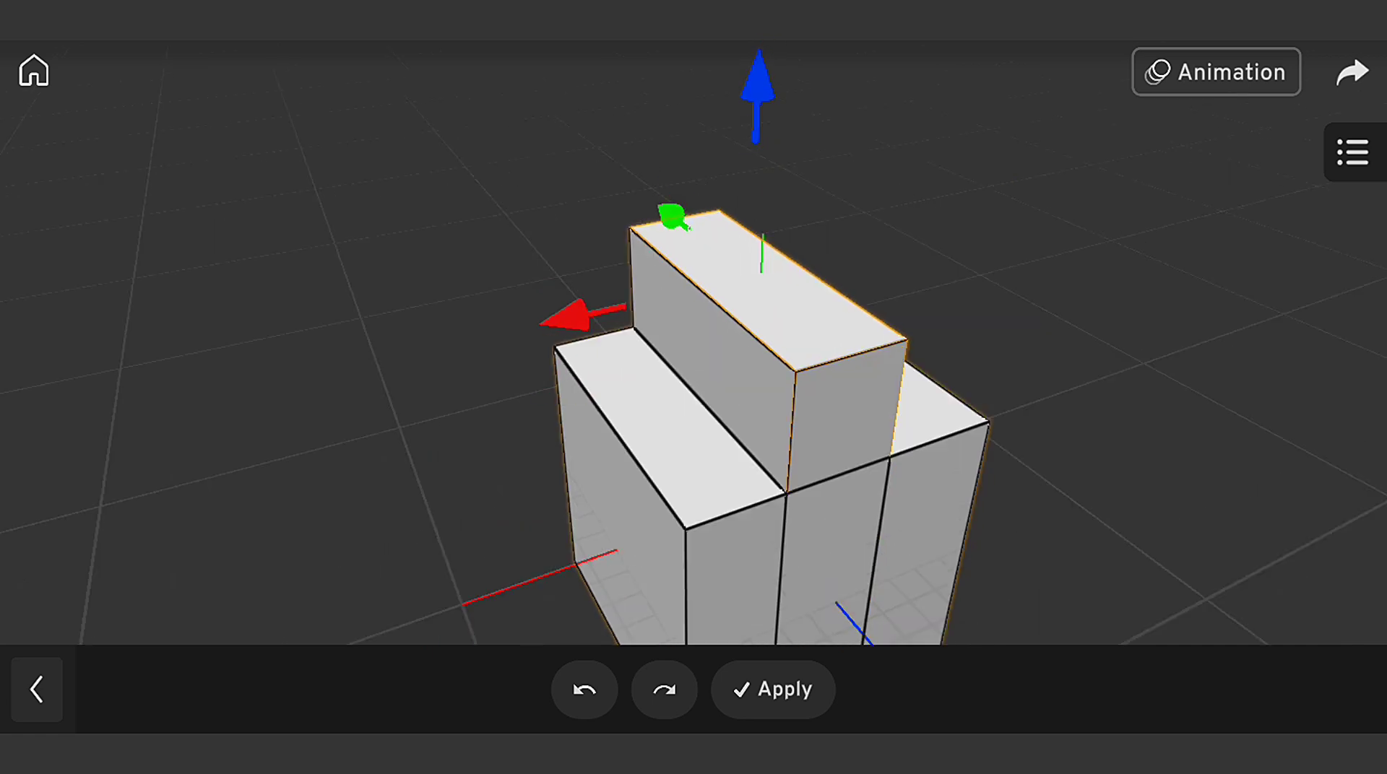
# Detach the top part as Cube_1 and slide it left along the X axis.
pyautogui.click(773, 689)
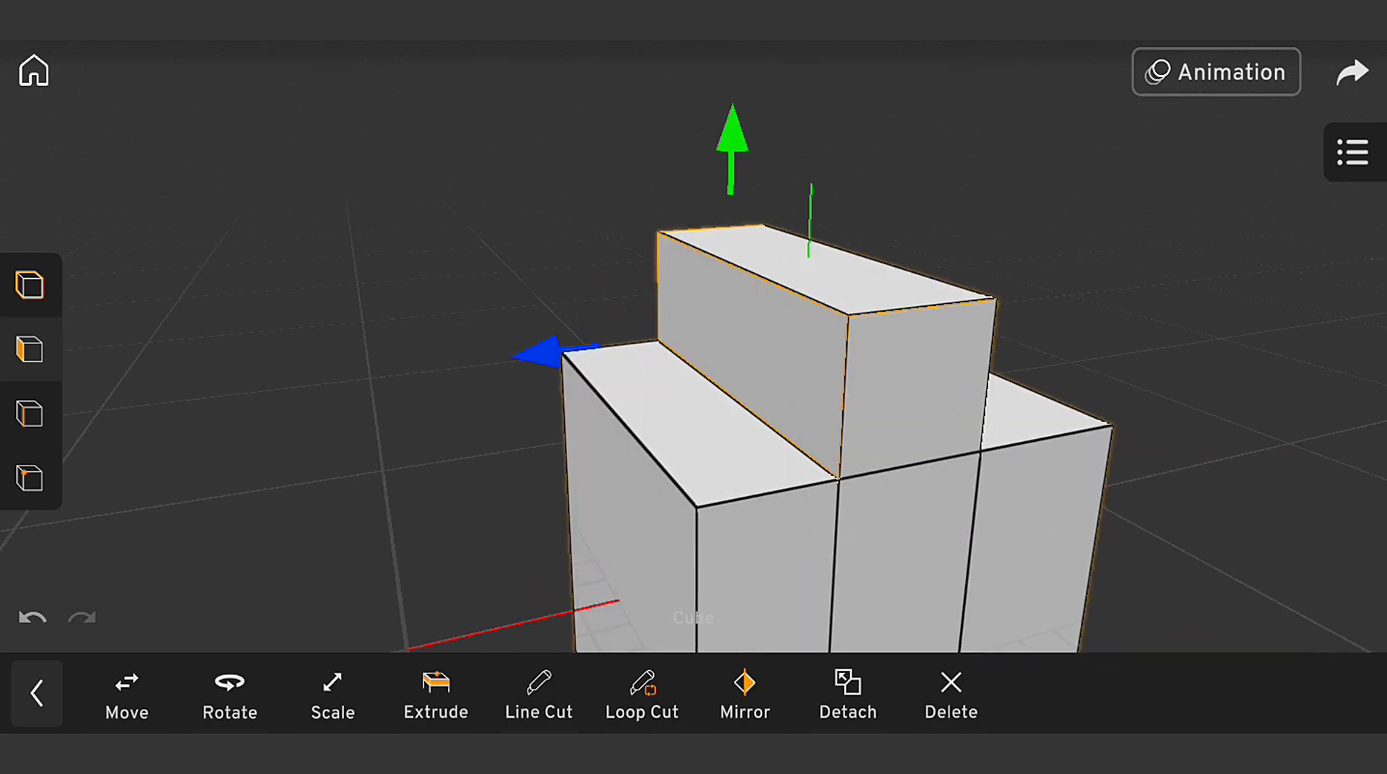
pyautogui.click(847, 694)
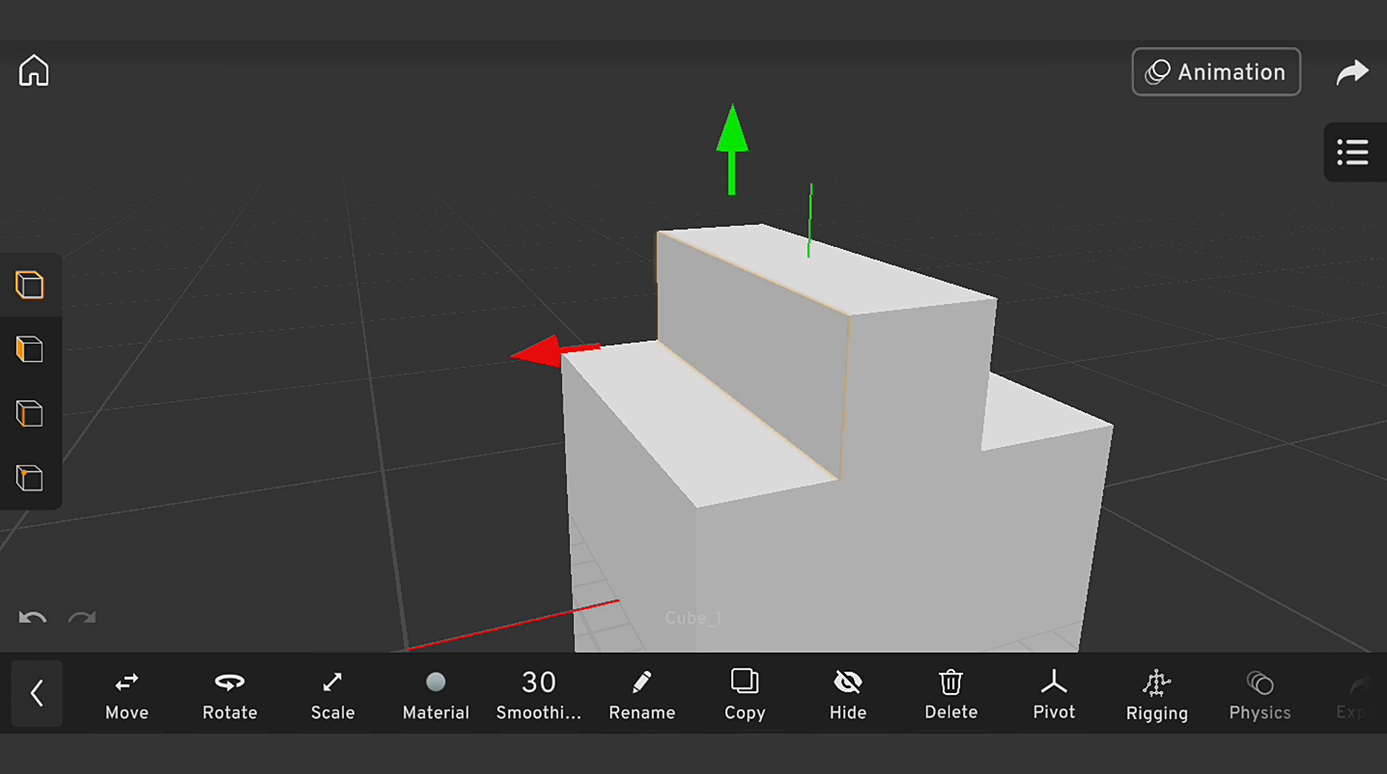
pyautogui.moveTo(556, 353)
pyautogui.mouseDown()
pyautogui.moveTo(354, 374)
pyautogui.moveTo(549, 354)
pyautogui.mouseUp()
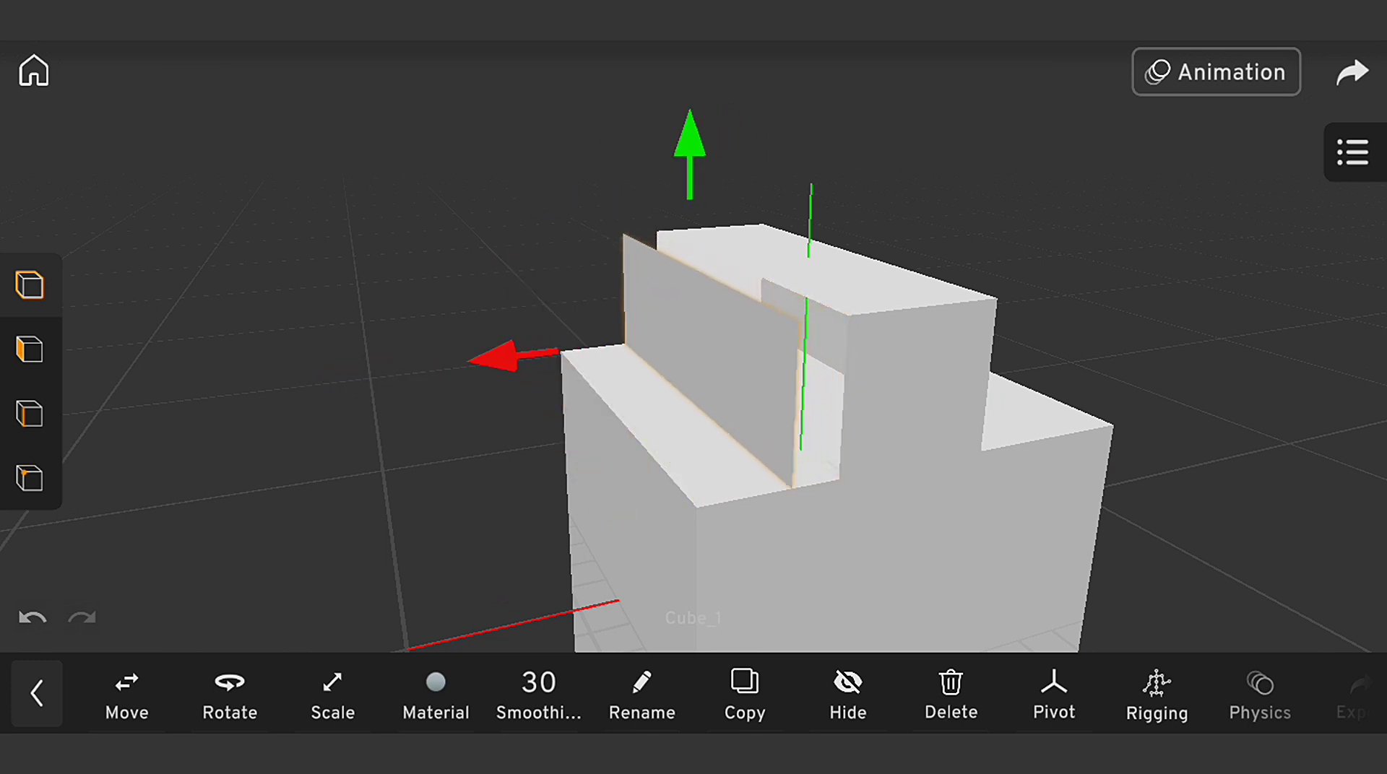
pyautogui.moveTo(289, 434); pyautogui.dragTo(289, 325)
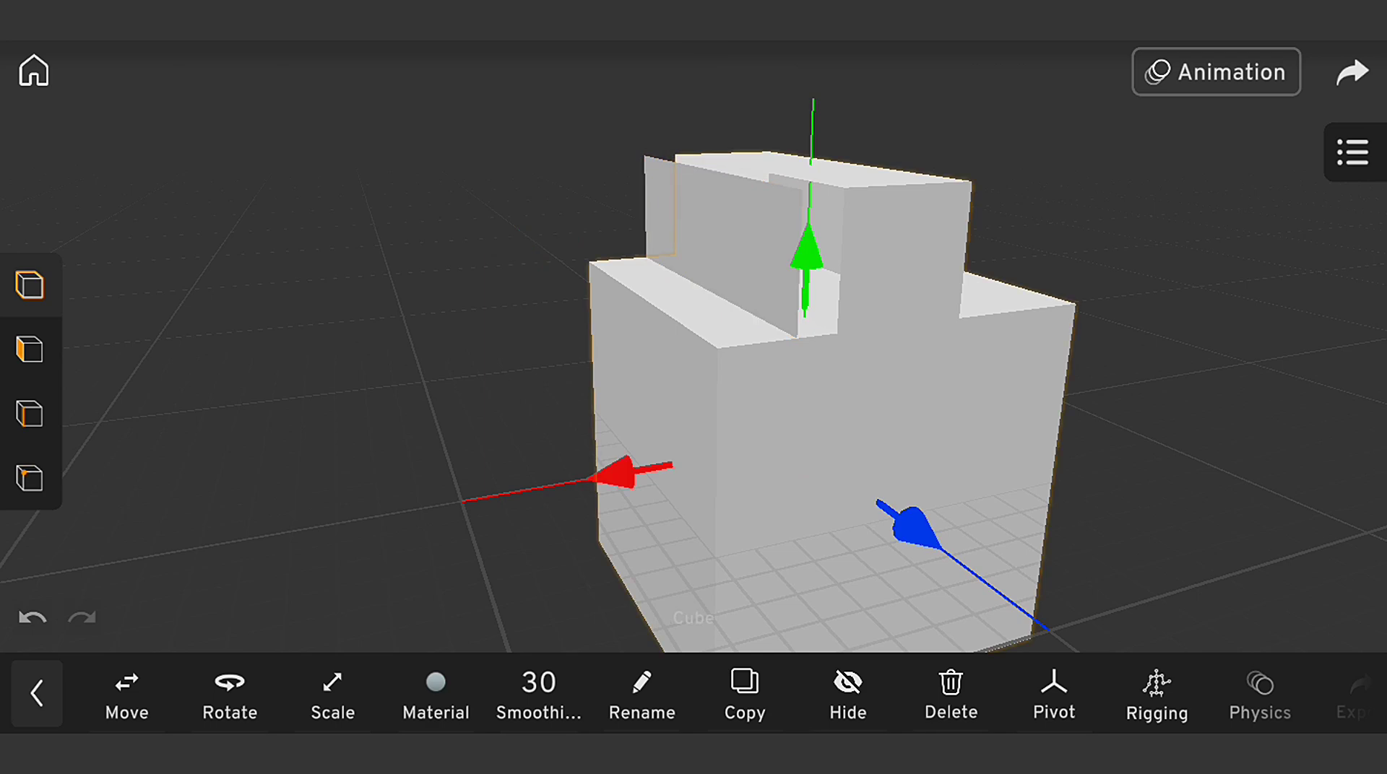
pyautogui.moveTo(578, 433); pyautogui.dragTo(723, 434)
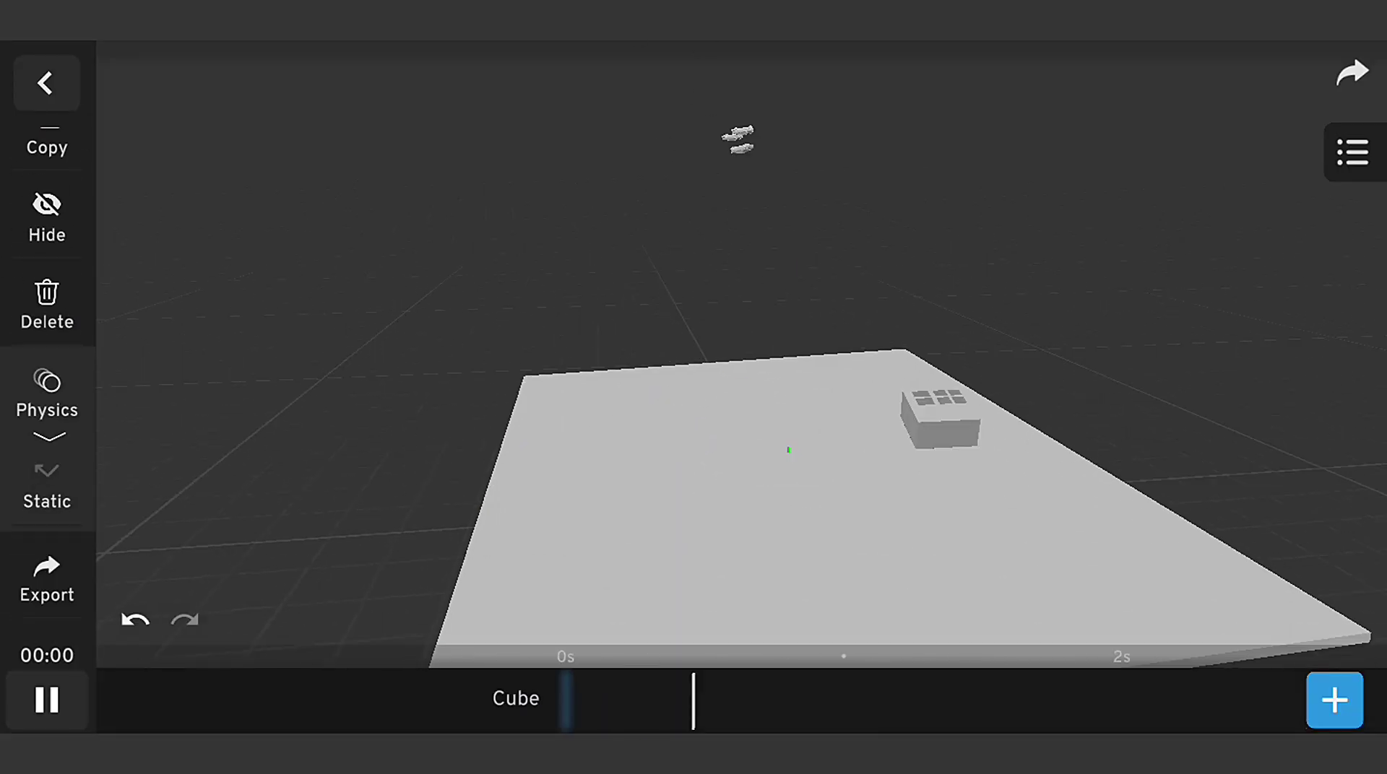
# Pause the simulation and dismiss the Tutorial Complete dialog with Continue.
pyautogui.press('space')
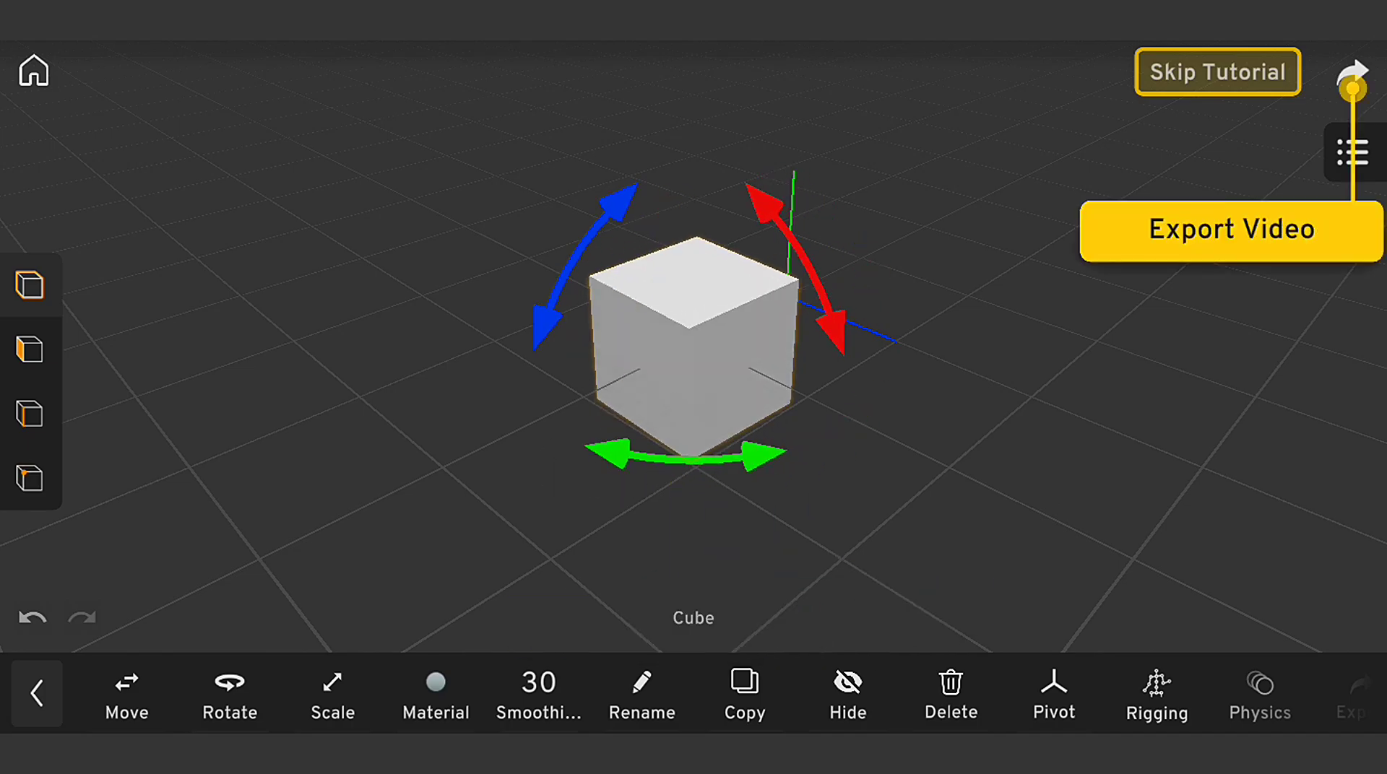
pyautogui.click(693, 638)
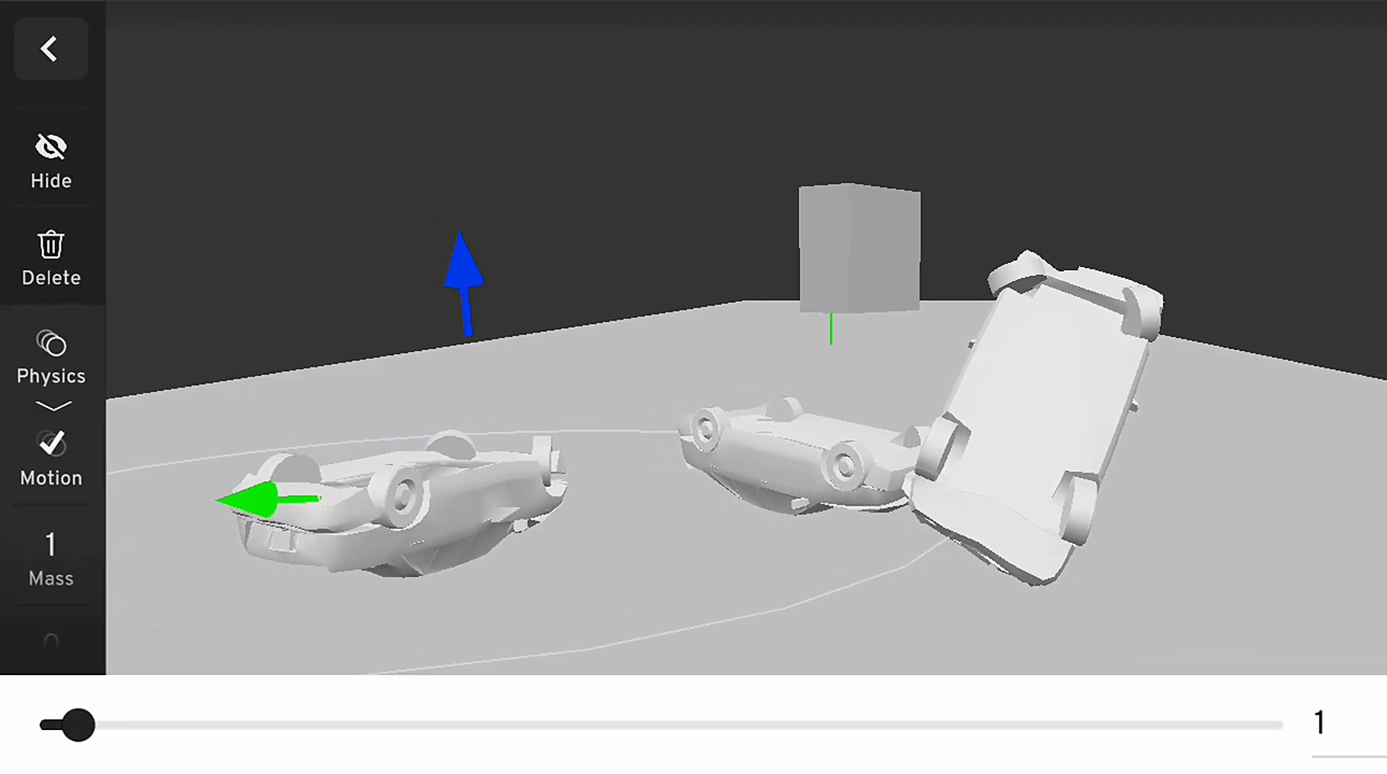
# Lower the selected car's physics mass from 1 to 0.
pyautogui.moveTo(67, 725); pyautogui.dragTo(45, 726)
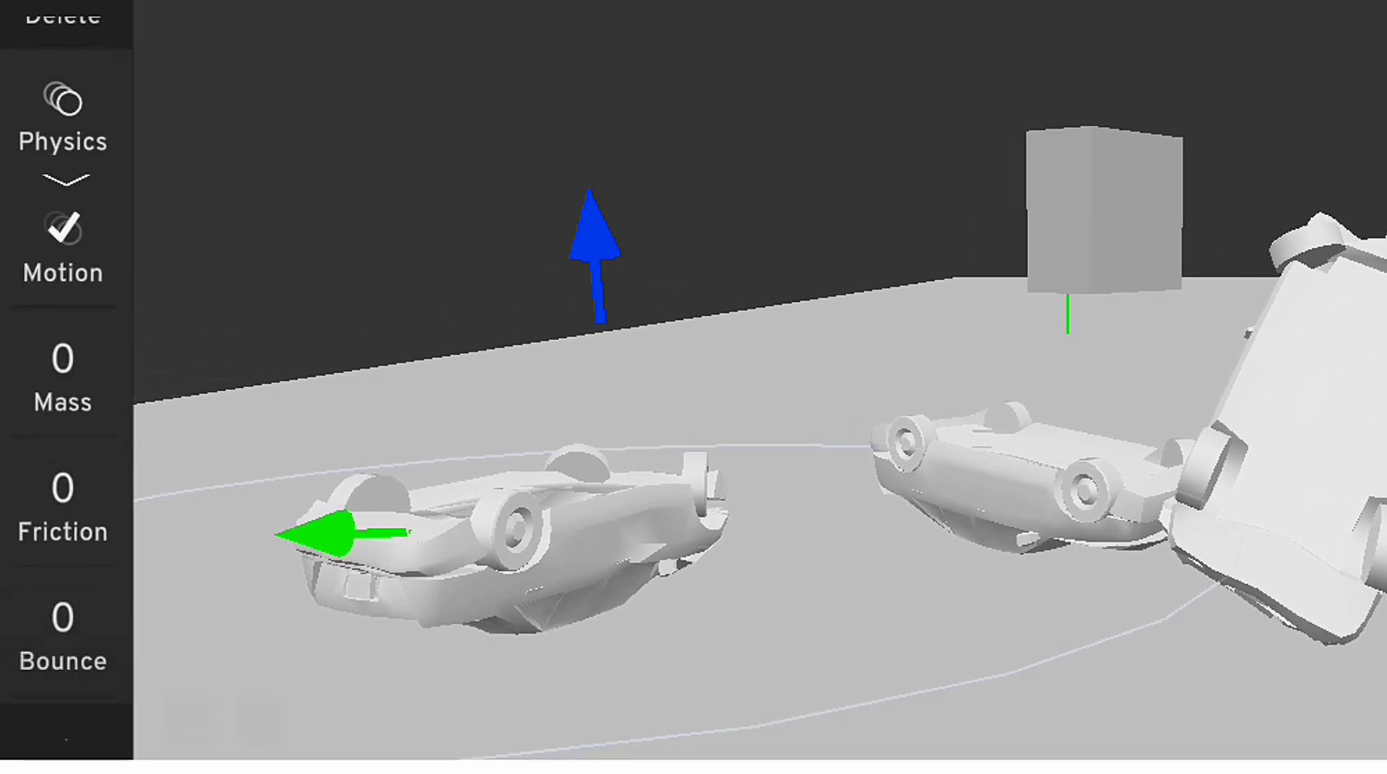